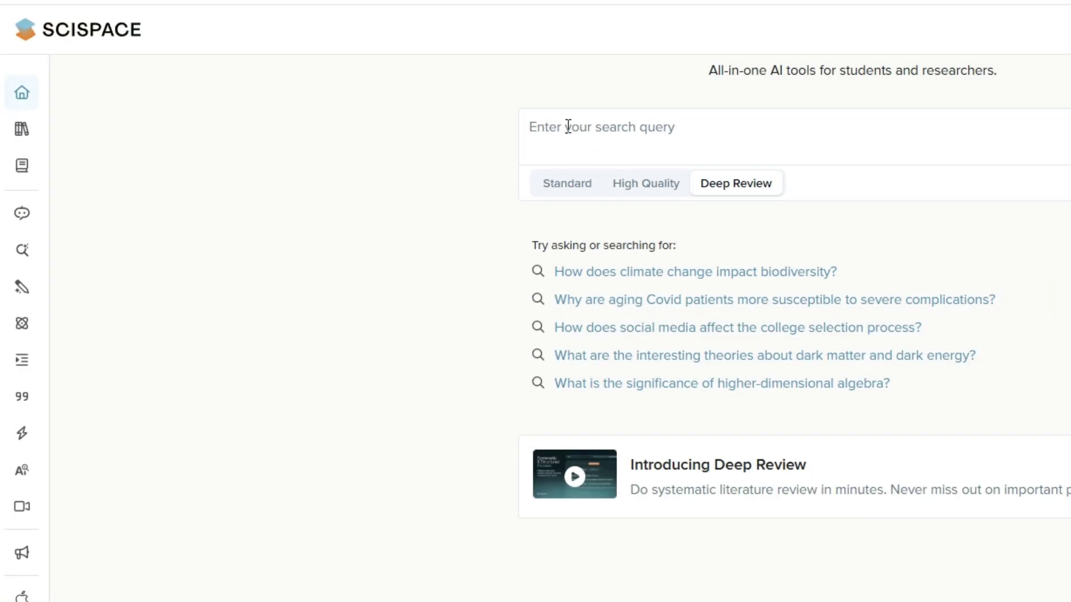
Try the Standard and High Quality search modes for the query, and return the mode to Deep Review.
{"action": "left_click", "coordinate": [382, 141]}
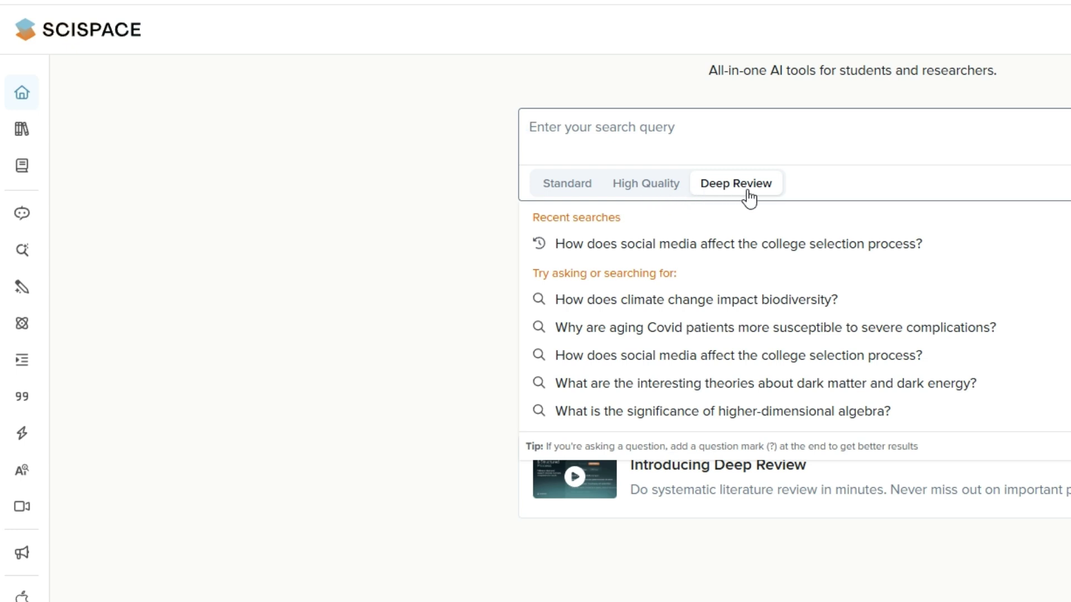
{"action": "left_click", "coordinate": [577, 189]}
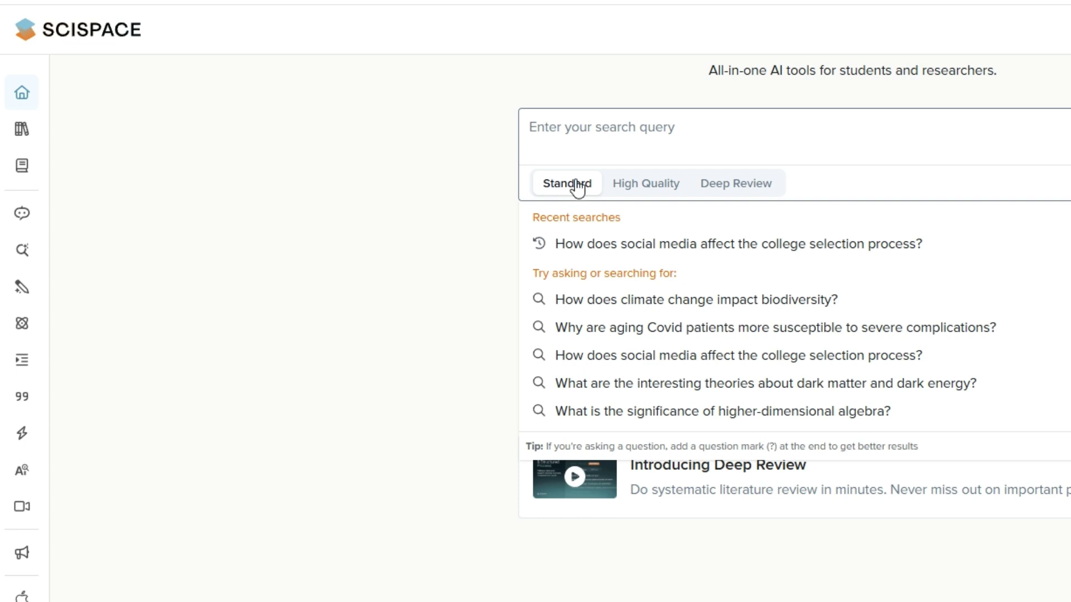
{"action": "left_click", "coordinate": [651, 191]}
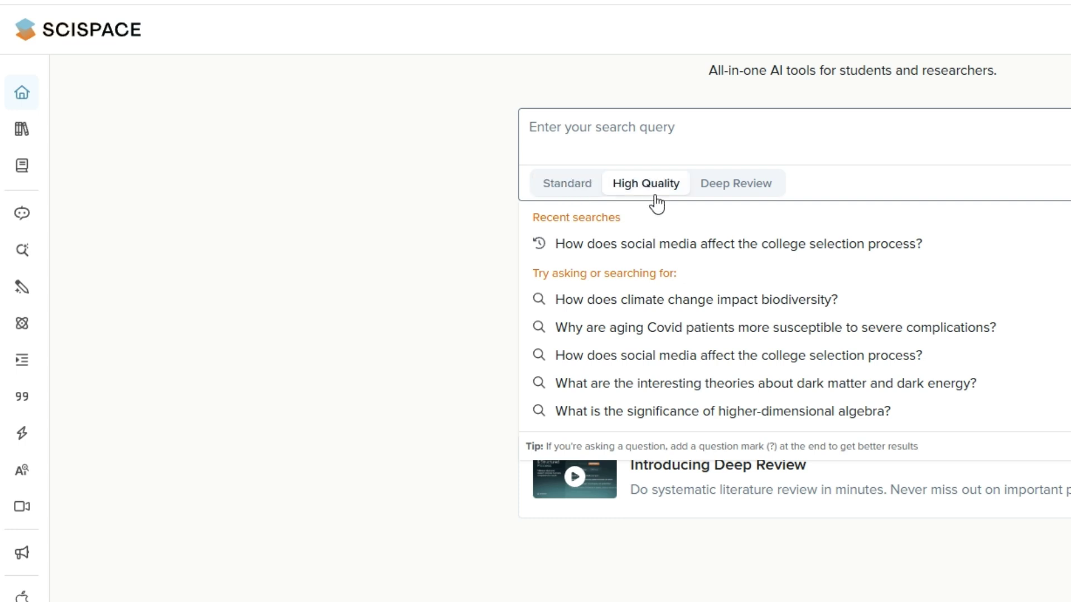
{"action": "left_click", "coordinate": [726, 195]}
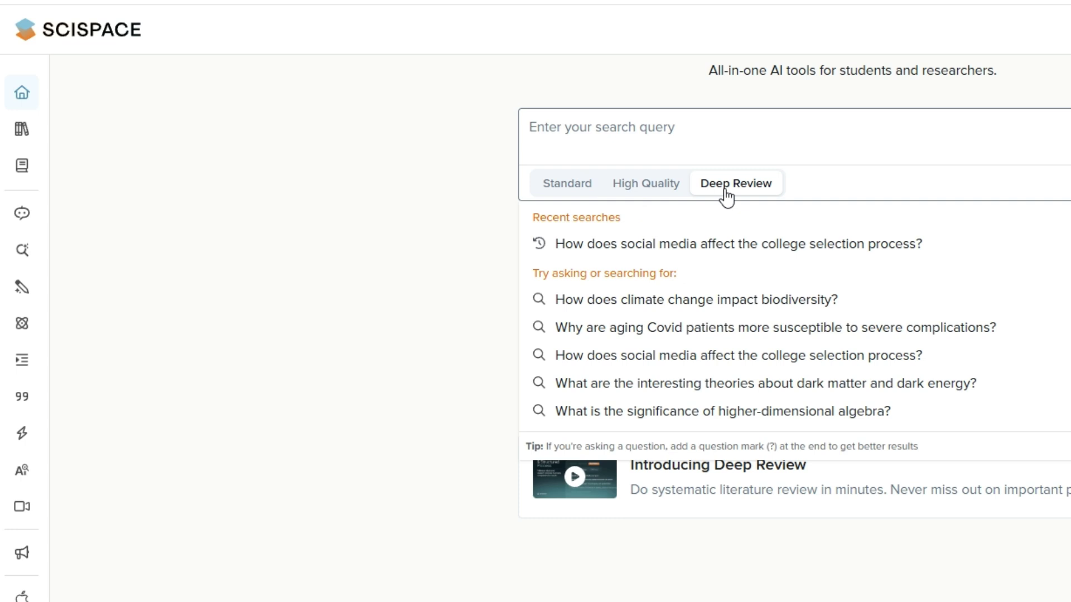
{"action": "scroll", "coordinate": [870, 209], "scroll_direction": "up", "scroll_amount": 2}
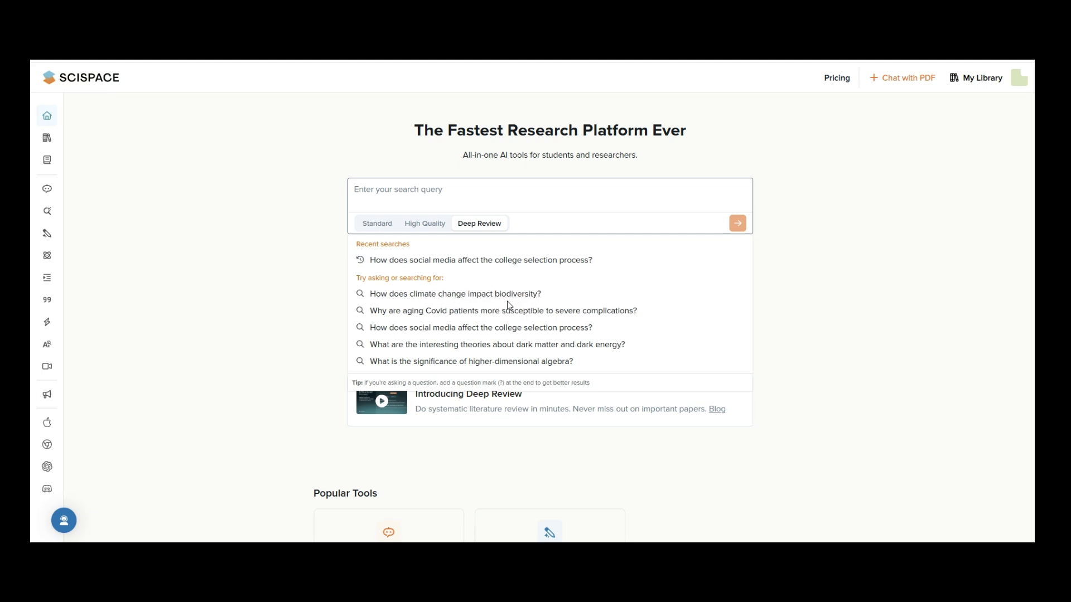
Run a Deep Review on the suggested question "How does climate change impact biodiversity?" and submit the proposed enhanced query without edits.
{"action": "left_click", "coordinate": [390, 295]}
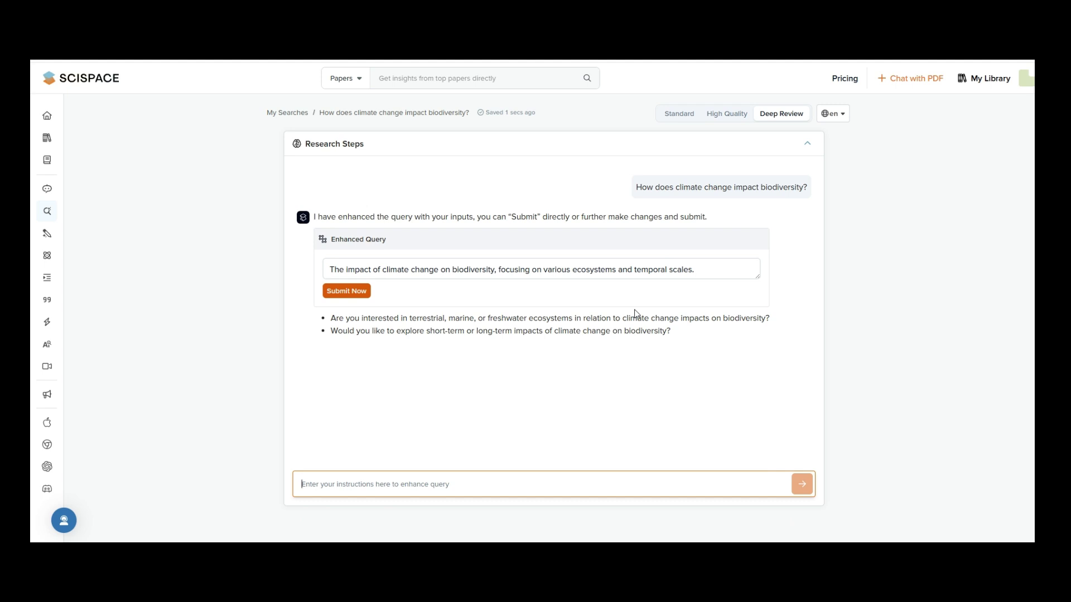
{"action": "left_click", "coordinate": [423, 367]}
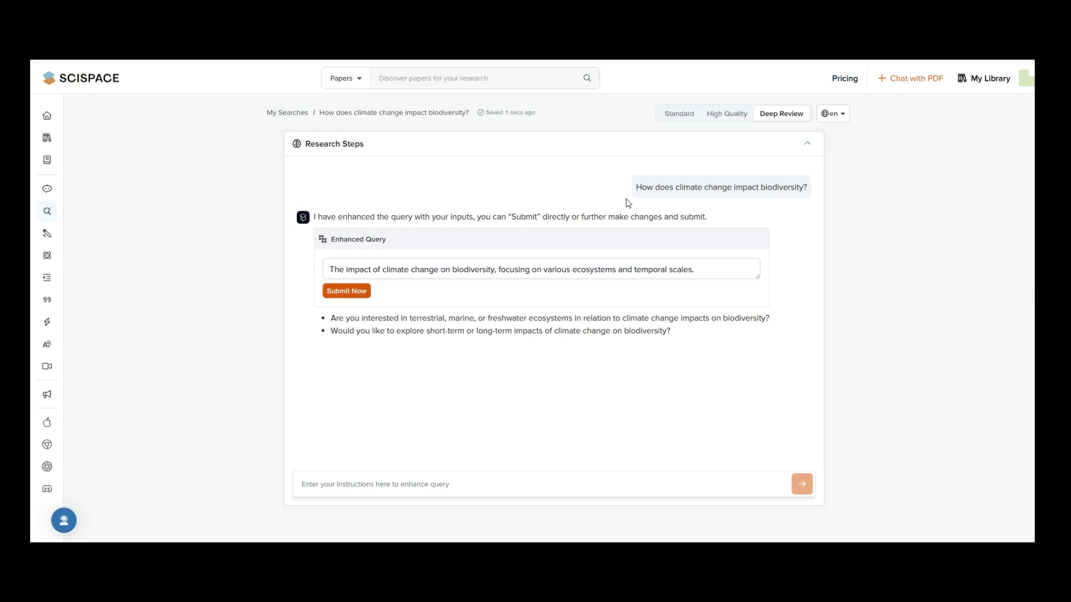
{"action": "left_click", "coordinate": [350, 294]}
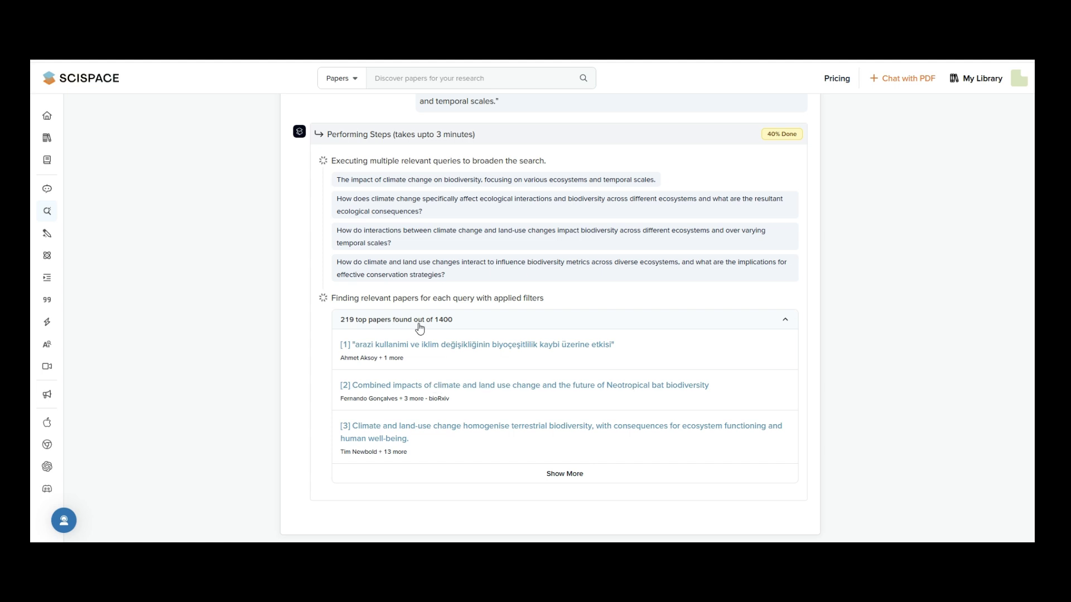
Browse the full list of papers found for the queries, close it, and follow the remaining research steps.
{"action": "left_click", "coordinate": [550, 476]}
{"action": "scroll", "coordinate": [537, 302], "scroll_direction": "down", "scroll_amount": 15}
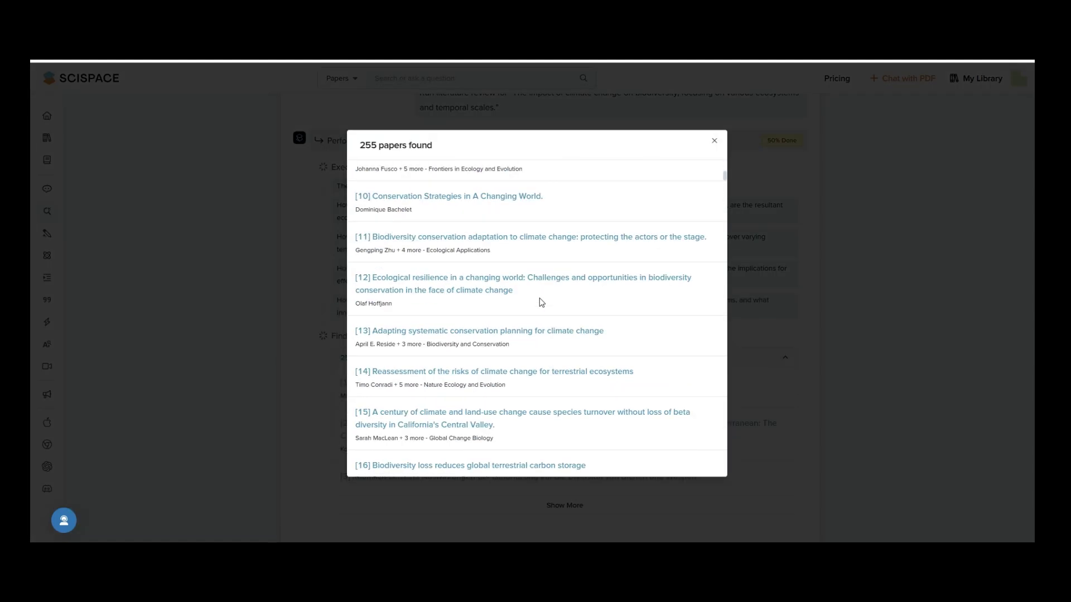
{"action": "scroll", "coordinate": [546, 302], "scroll_direction": "down", "scroll_amount": 20}
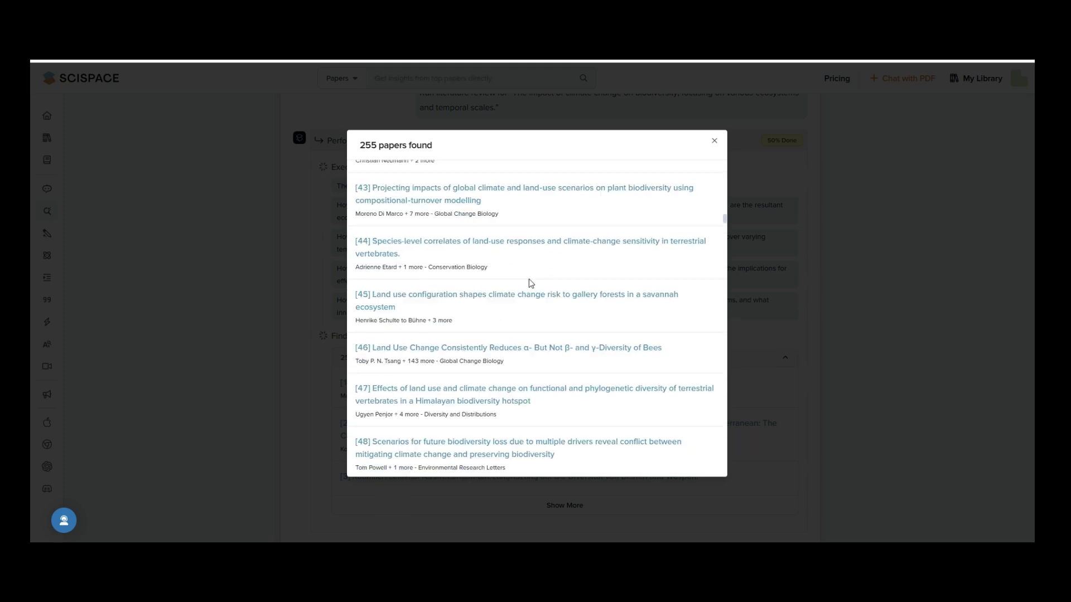
{"action": "scroll", "coordinate": [529, 279], "scroll_direction": "down", "scroll_amount": 8}
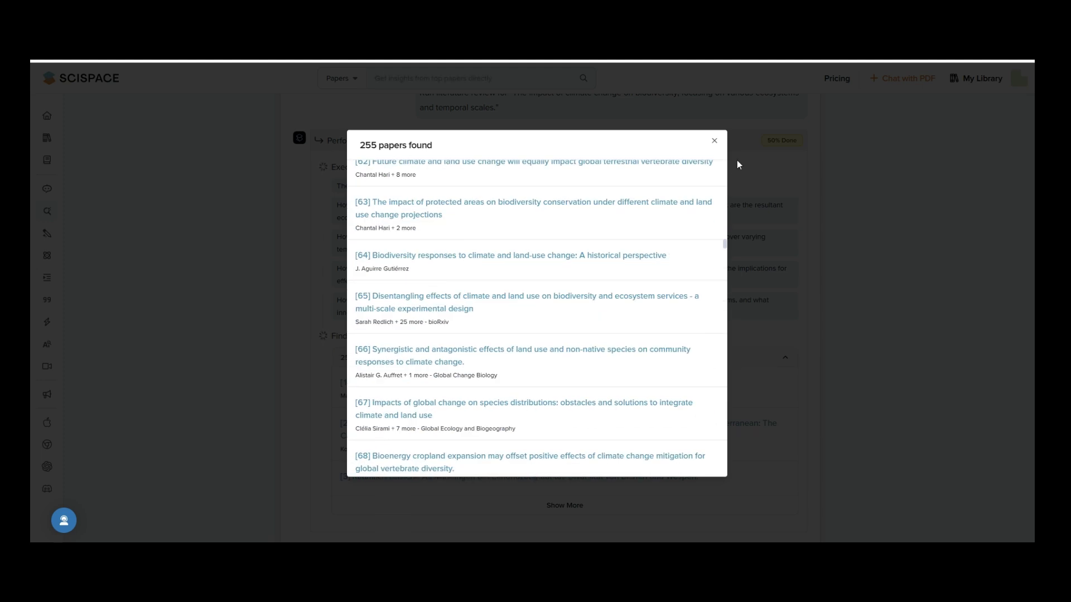
{"action": "left_click", "coordinate": [714, 141]}
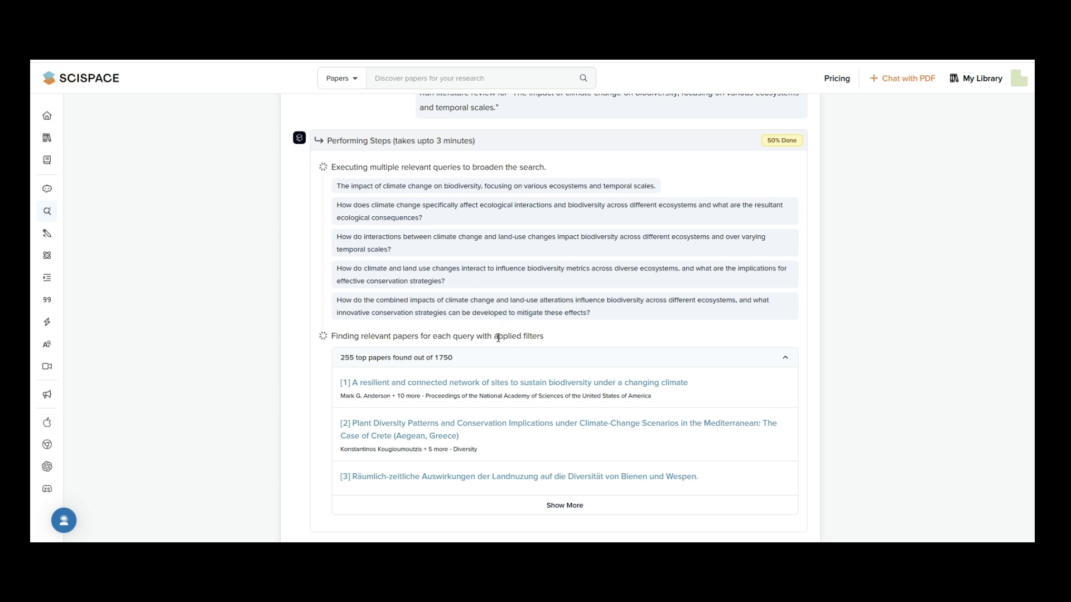
{"action": "scroll", "coordinate": [491, 340], "scroll_direction": "down", "scroll_amount": 1}
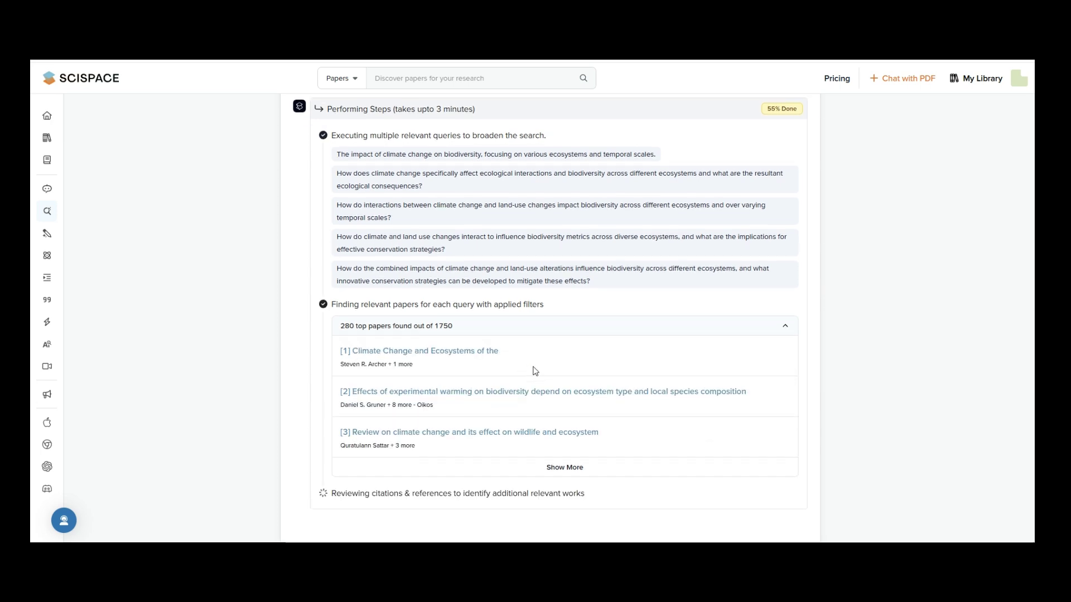
{"action": "scroll", "coordinate": [491, 341], "scroll_direction": "down", "scroll_amount": 1}
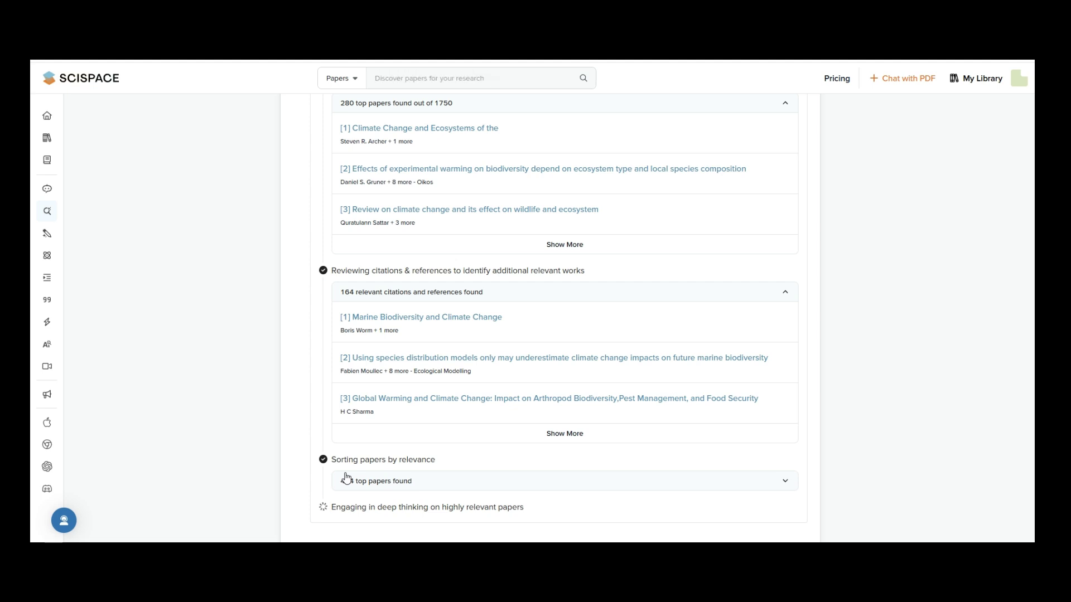
{"action": "scroll", "coordinate": [347, 478], "scroll_direction": "down", "scroll_amount": 1}
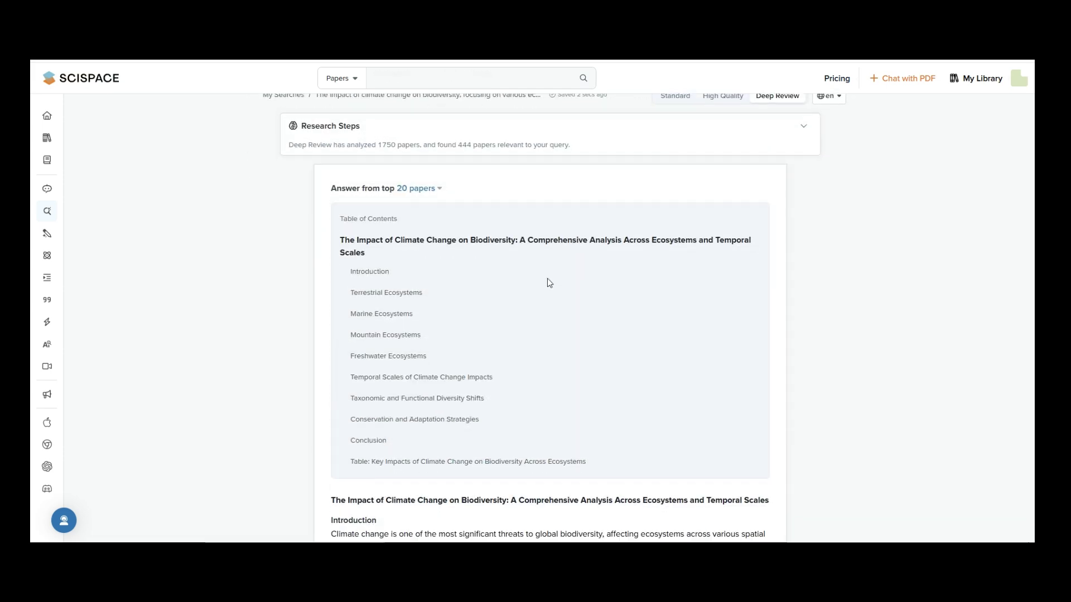
Skim the Deep Review report's table of contents, its opening sections and the papers table below it.
{"action": "scroll", "coordinate": [552, 290], "scroll_direction": "down", "scroll_amount": 3}
{"action": "scroll", "coordinate": [560, 306], "scroll_direction": "down", "scroll_amount": 5}
{"action": "scroll", "coordinate": [578, 326], "scroll_direction": "up", "scroll_amount": 8}
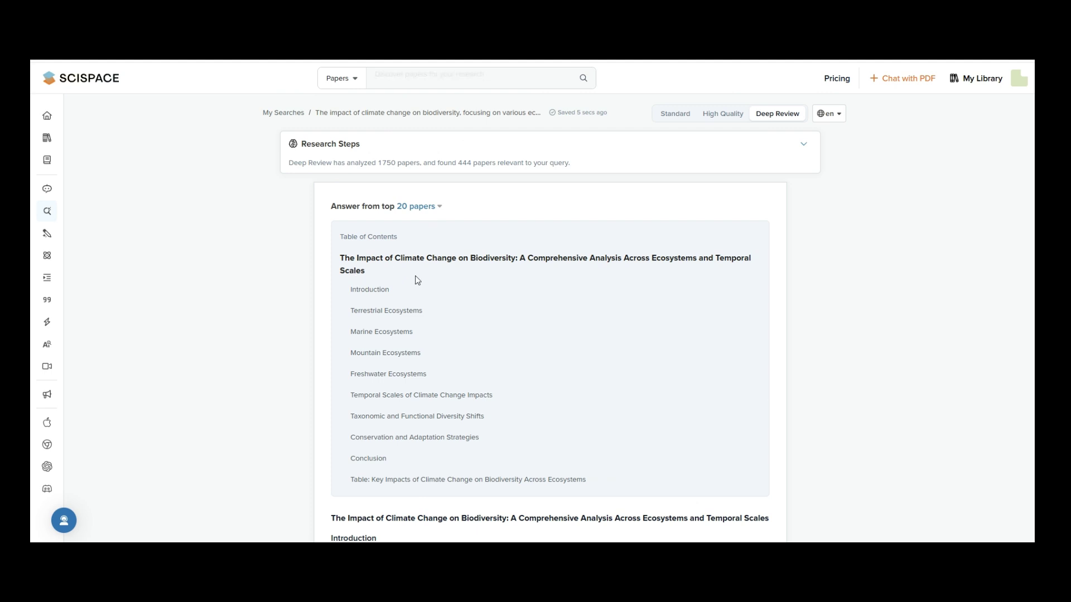
{"action": "scroll", "coordinate": [442, 316], "scroll_direction": "down", "scroll_amount": 2}
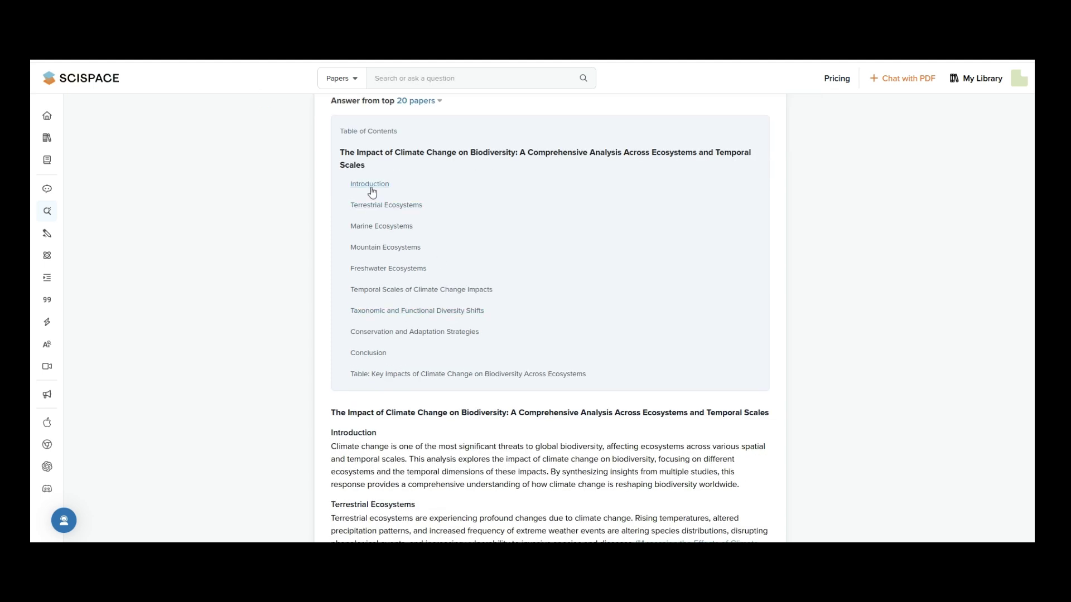
{"action": "scroll", "coordinate": [383, 306], "scroll_direction": "down", "scroll_amount": 2}
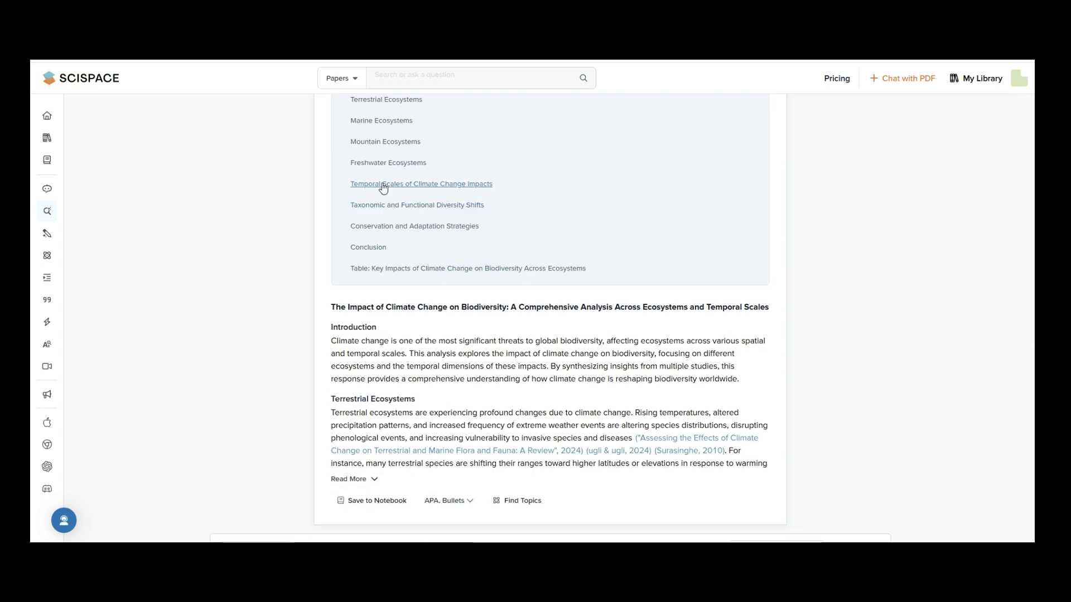
{"action": "scroll", "coordinate": [390, 274], "scroll_direction": "down", "scroll_amount": 8}
{"action": "scroll", "coordinate": [448, 276], "scroll_direction": "up", "scroll_amount": 4}
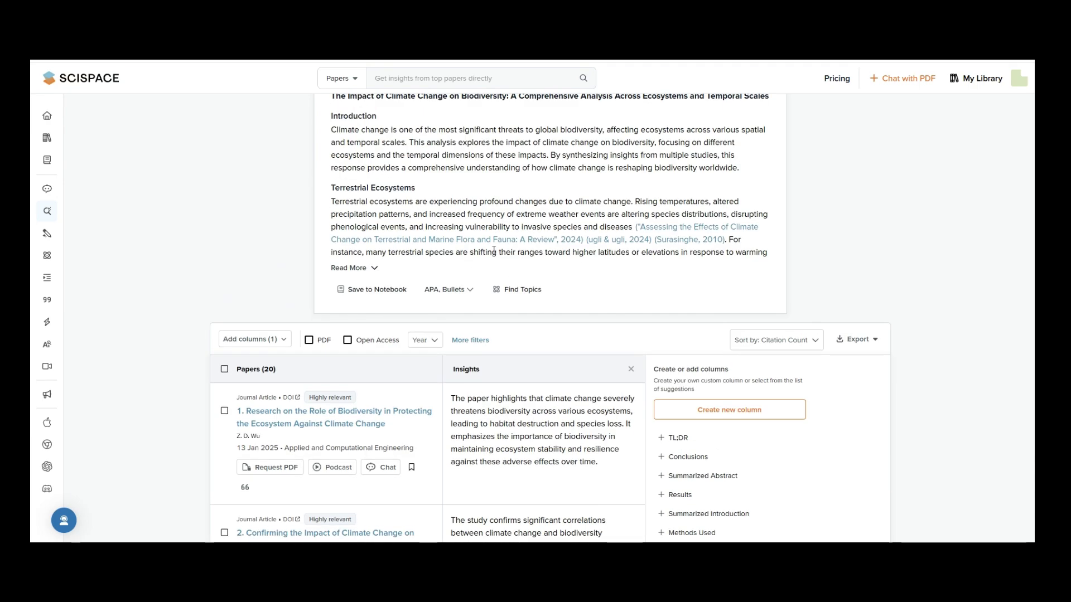
{"action": "scroll", "coordinate": [449, 277], "scroll_direction": "up", "scroll_amount": 3}
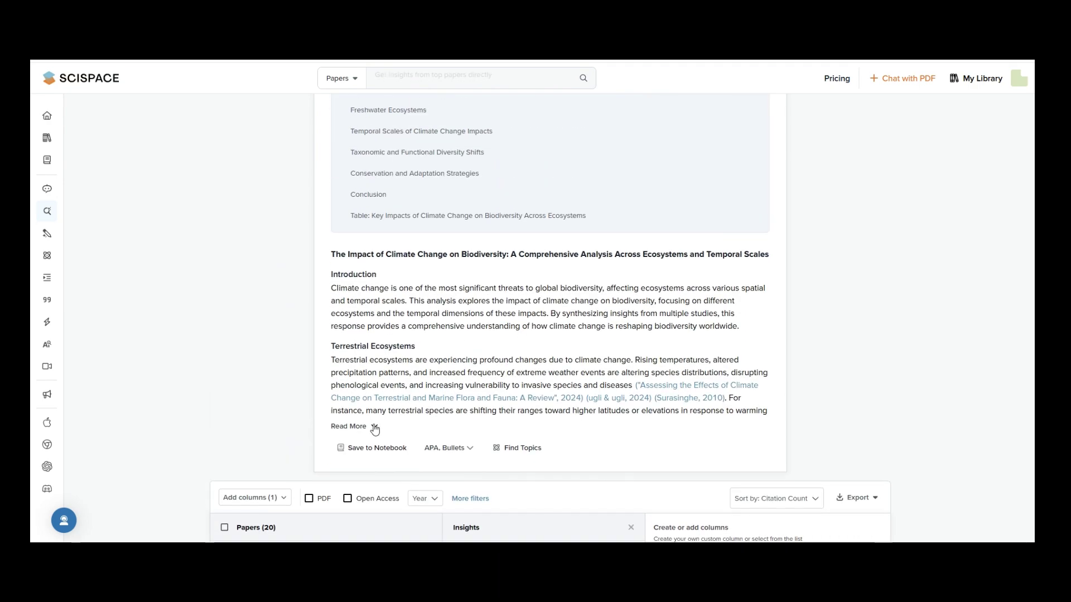
Expand the full Deep Review answer and look through its sections, the key impacts table and the papers list.
{"action": "left_click", "coordinate": [369, 427]}
{"action": "scroll", "coordinate": [441, 317], "scroll_direction": "down", "scroll_amount": 15}
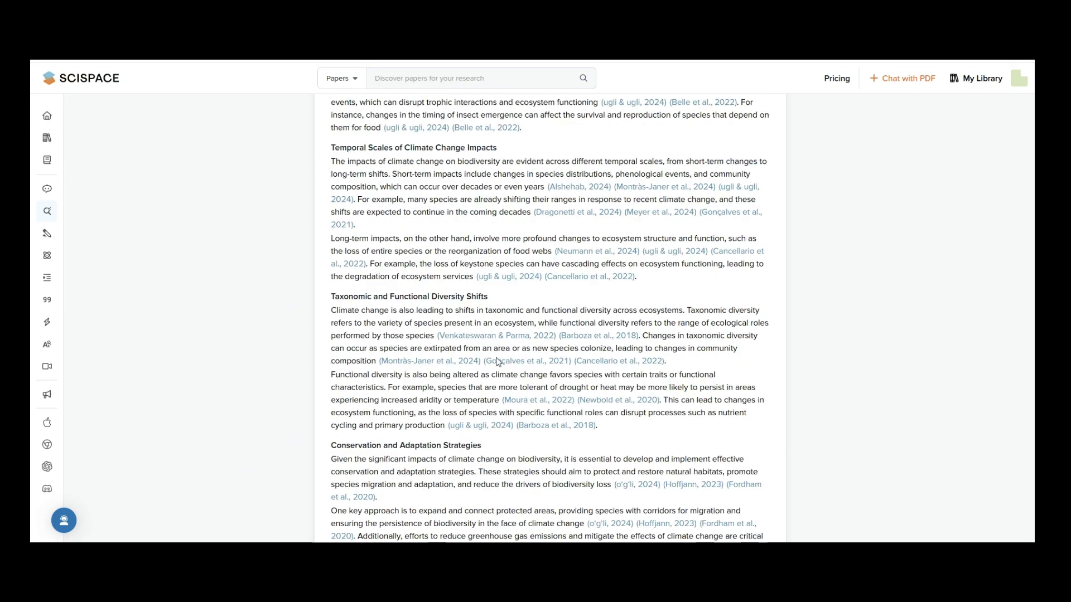
{"action": "scroll", "coordinate": [502, 352], "scroll_direction": "down", "scroll_amount": 5}
{"action": "scroll", "coordinate": [522, 299], "scroll_direction": "down", "scroll_amount": 4}
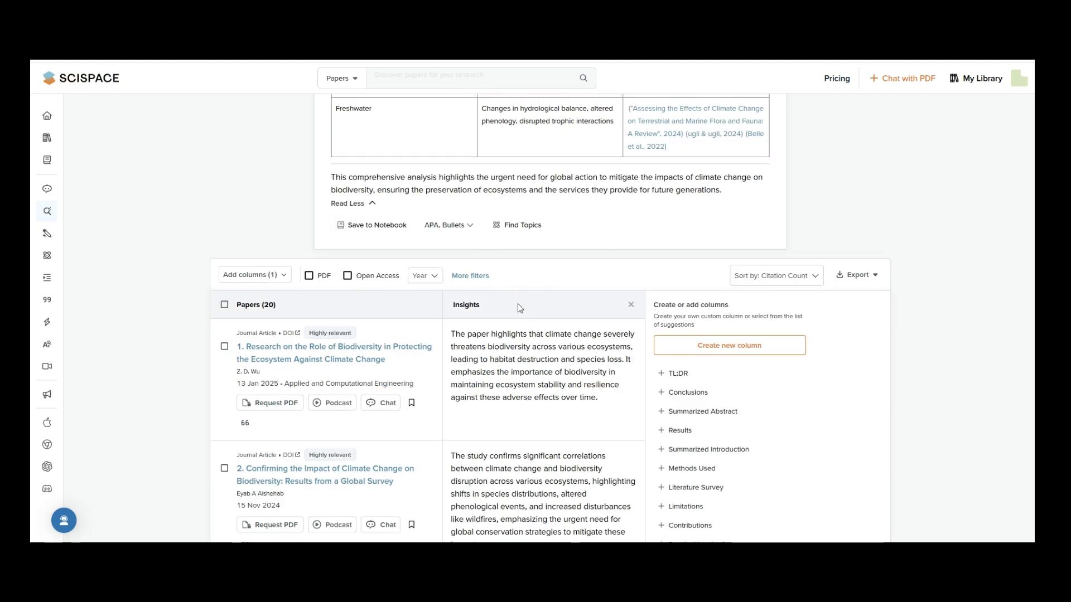
{"action": "scroll", "coordinate": [527, 312], "scroll_direction": "down", "scroll_amount": 3}
{"action": "scroll", "coordinate": [530, 346], "scroll_direction": "up", "scroll_amount": 15}
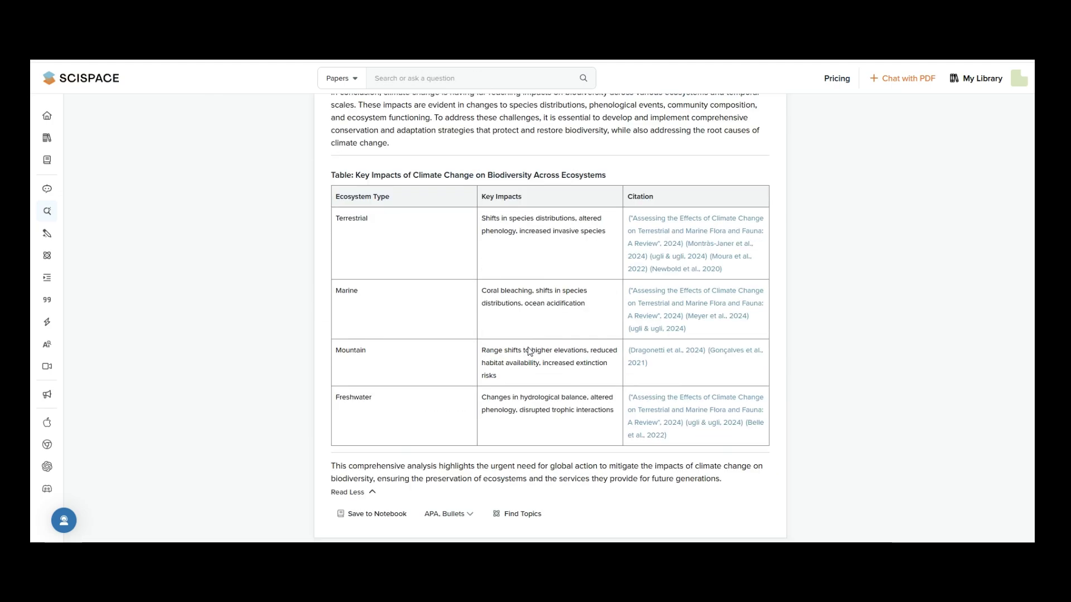
{"action": "scroll", "coordinate": [480, 388], "scroll_direction": "up", "scroll_amount": 10}
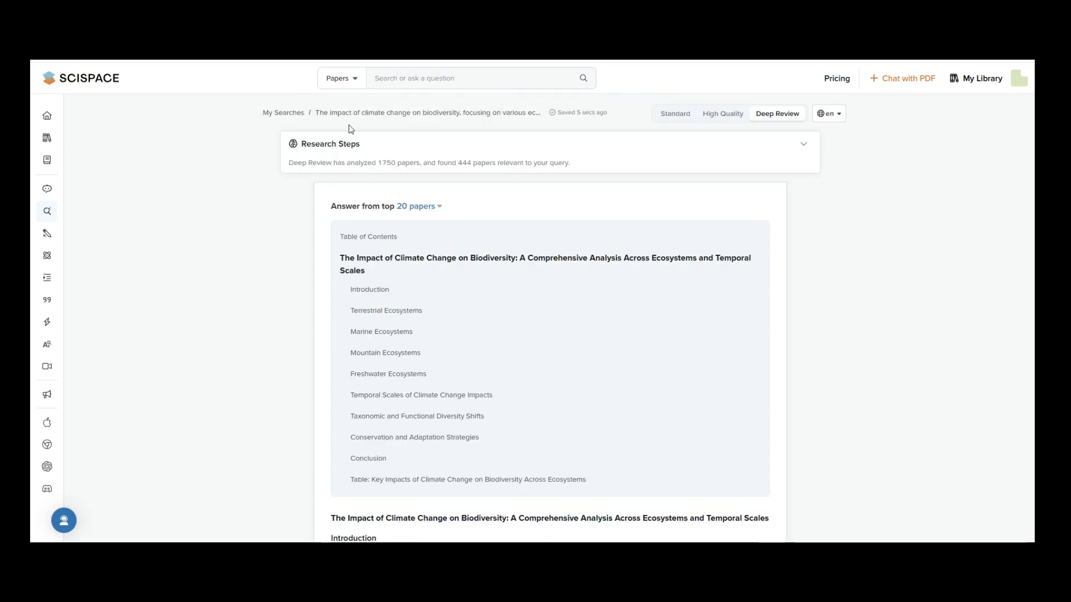
Rerun the same biodiversity query in High Quality mode and expand the full answer to review it.
{"action": "left_click", "coordinate": [718, 114]}
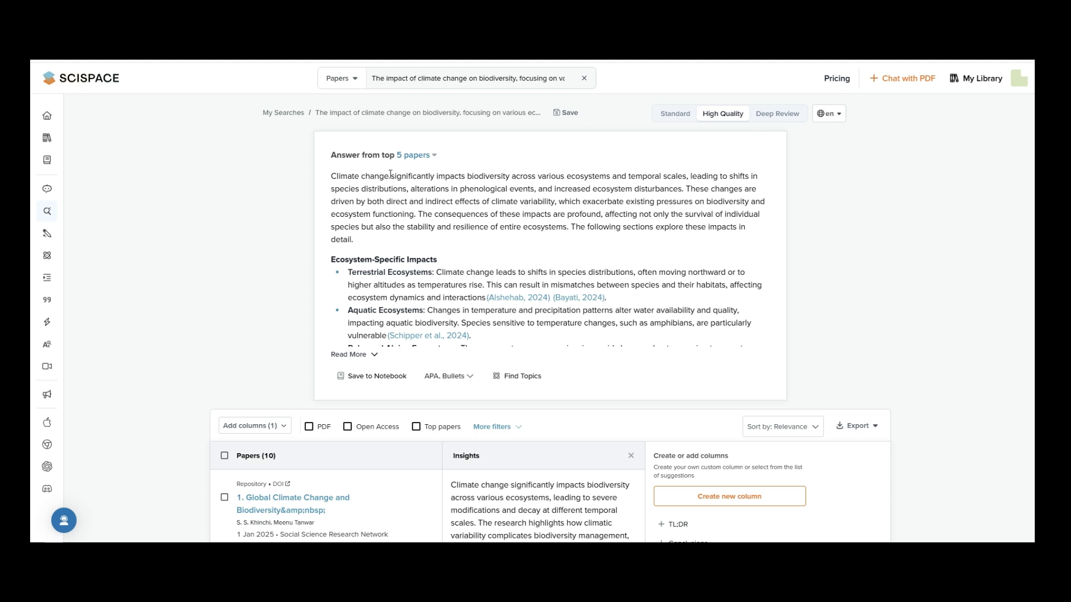
{"action": "scroll", "coordinate": [390, 175], "scroll_direction": "down", "scroll_amount": 1}
{"action": "left_click", "coordinate": [372, 302]}
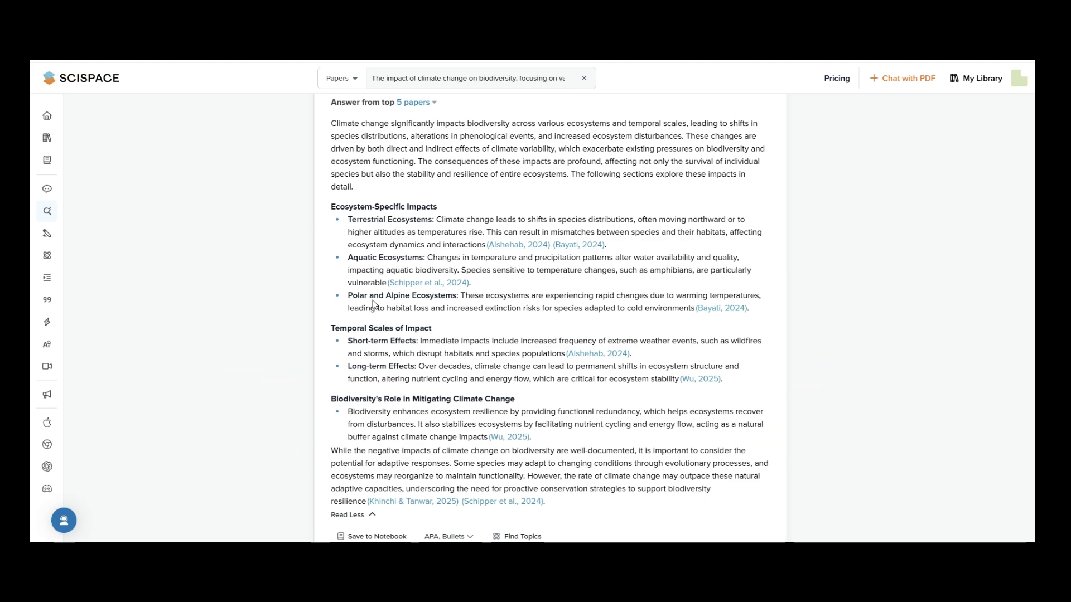
{"action": "scroll", "coordinate": [372, 304], "scroll_direction": "down", "scroll_amount": 8}
{"action": "scroll", "coordinate": [740, 101], "scroll_direction": "up", "scroll_amount": 10}
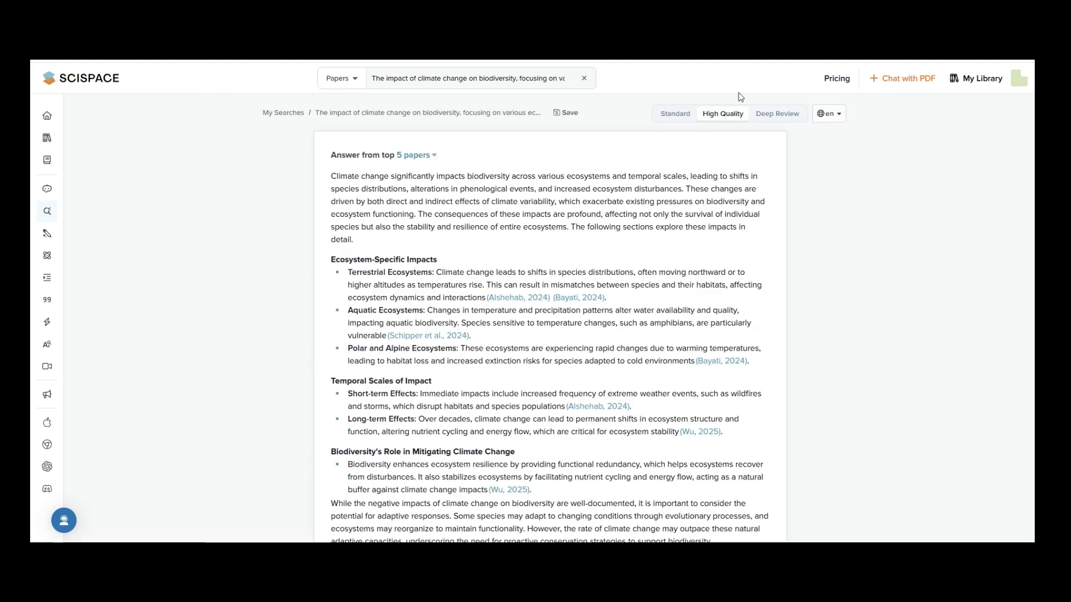
Rerun the biodiversity query in Standard mode and expand the full answer to read through it.
{"action": "left_click", "coordinate": [677, 115]}
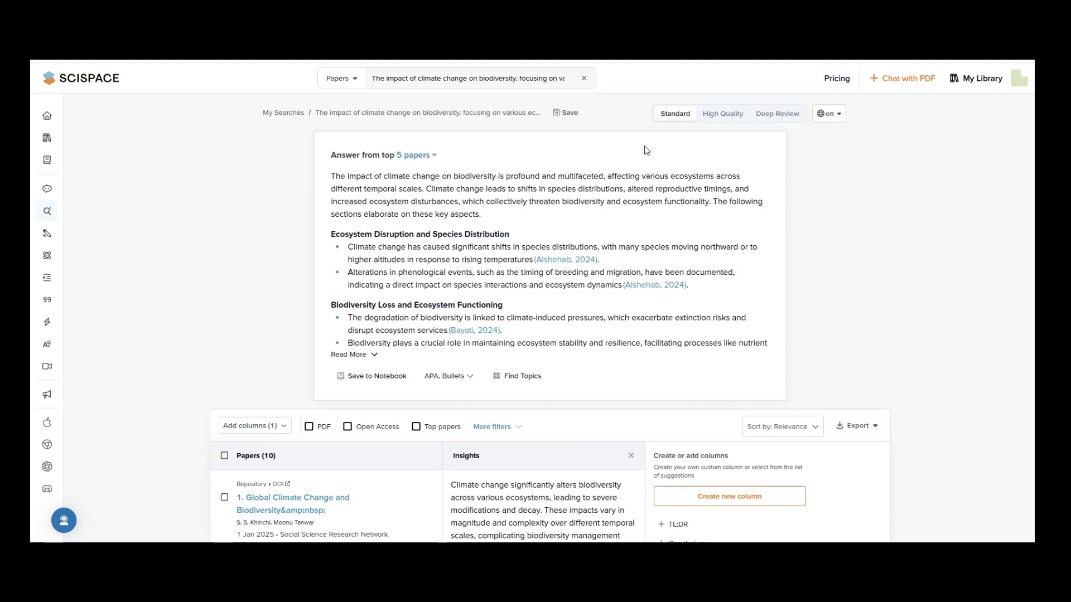
{"action": "left_click", "coordinate": [370, 355]}
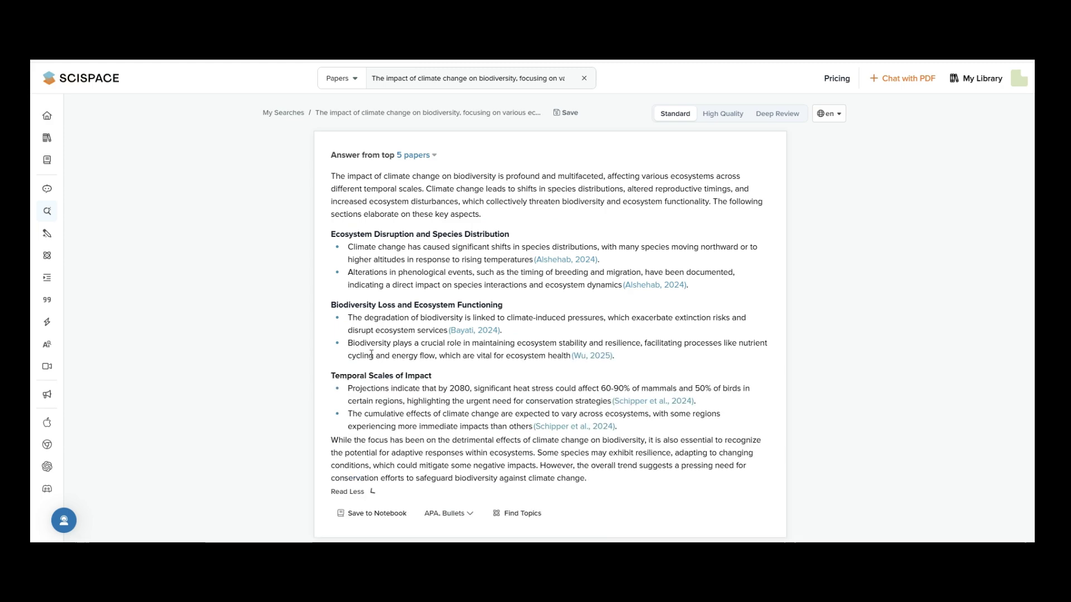
{"action": "scroll", "coordinate": [396, 346], "scroll_direction": "down", "scroll_amount": 6}
{"action": "scroll", "coordinate": [745, 123], "scroll_direction": "up", "scroll_amount": 6}
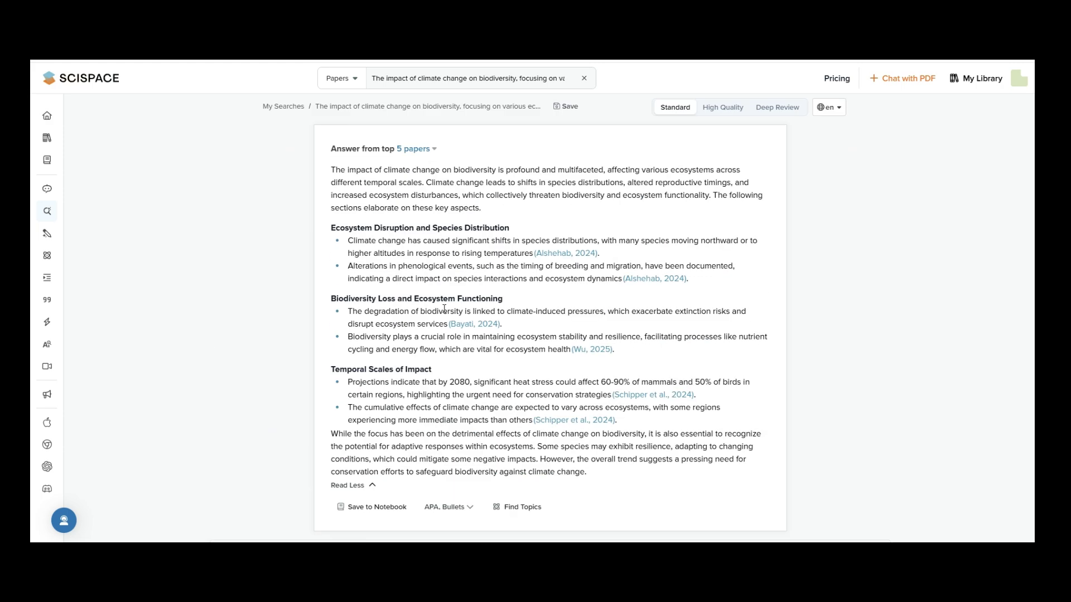